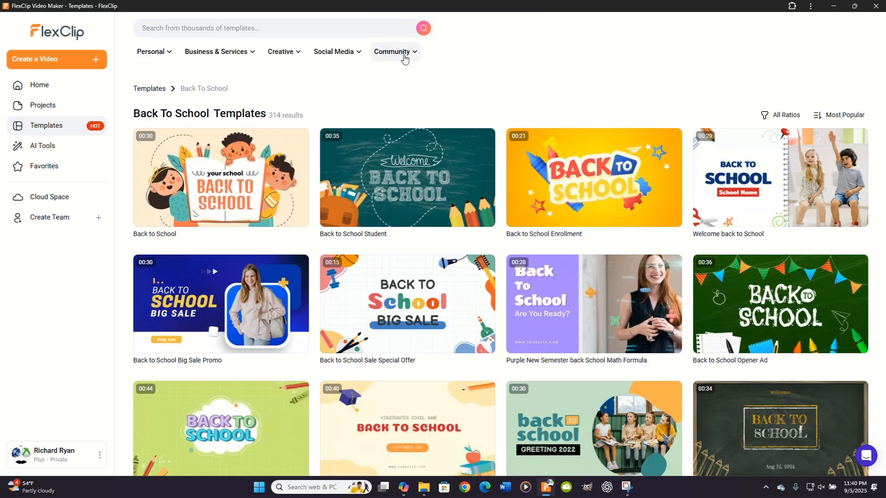
Step: Browse the Student & Teacher templates from the Community categories and switch to the Creative category's Trailer templates
left_click(404, 54)
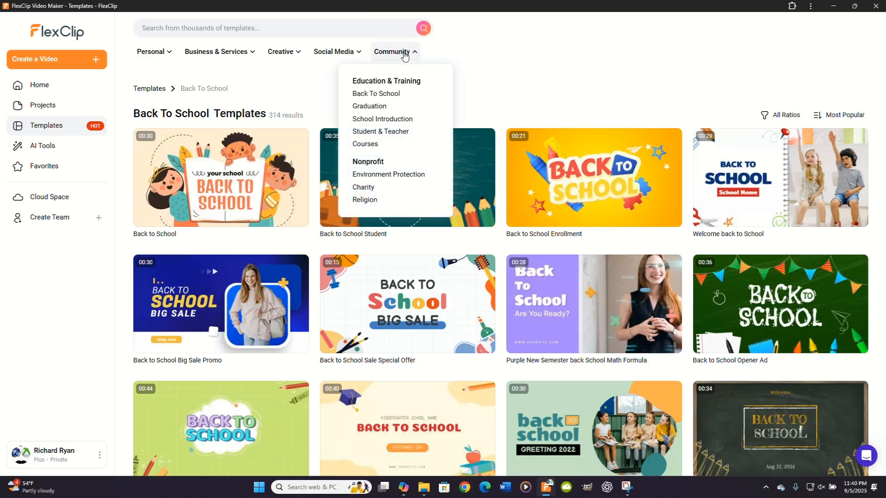
left_click(375, 133)
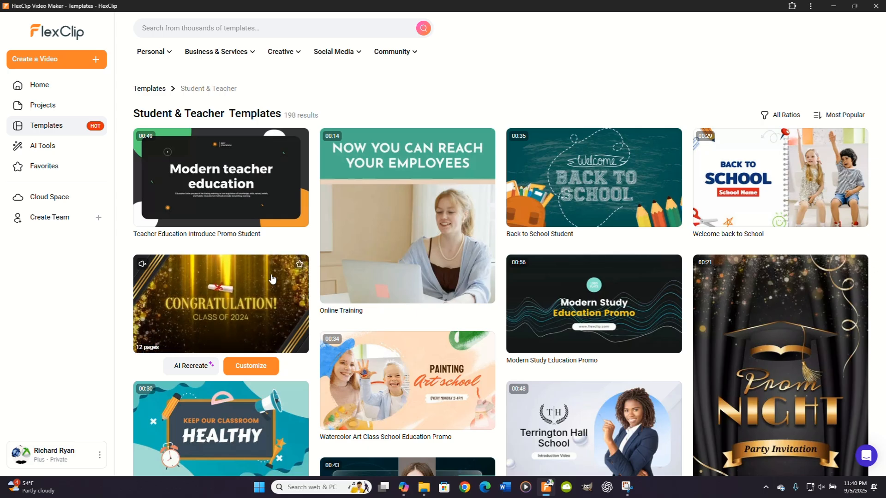
mouse_move(289, 54)
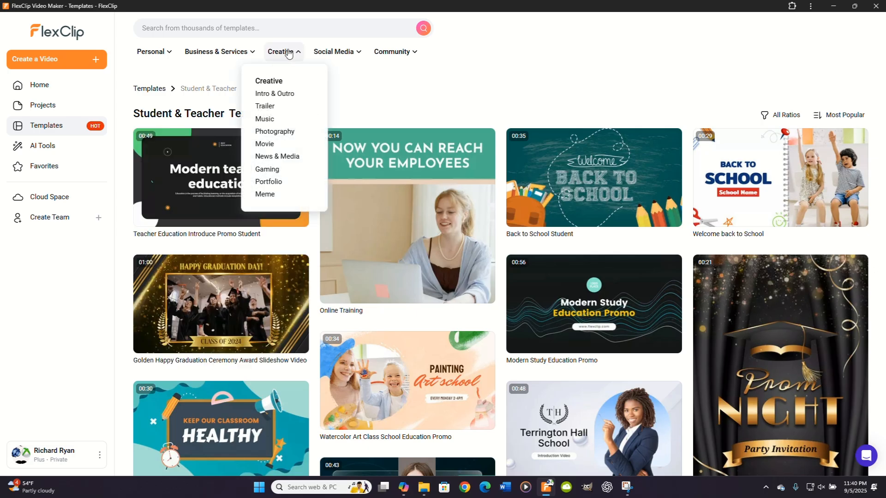
left_click(272, 109)
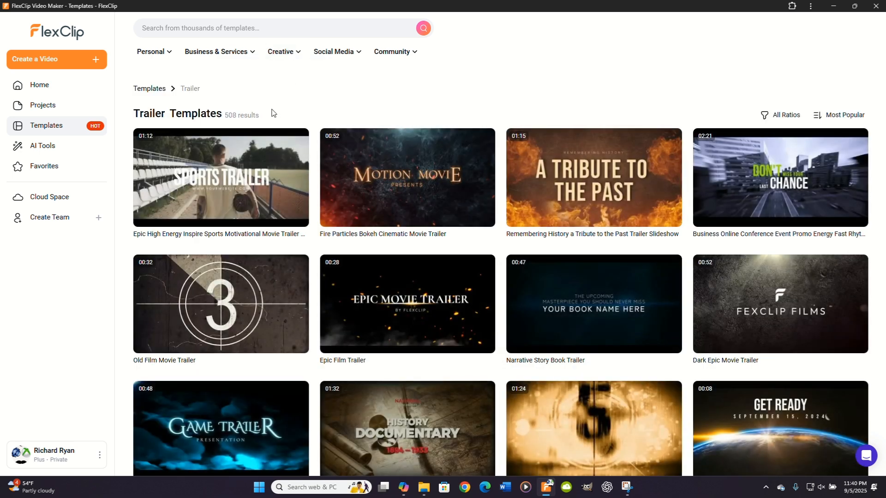
Step: Preview several Trailer templates and look through the Business & Services template categories
right_click(282, 172)
key("Escape")
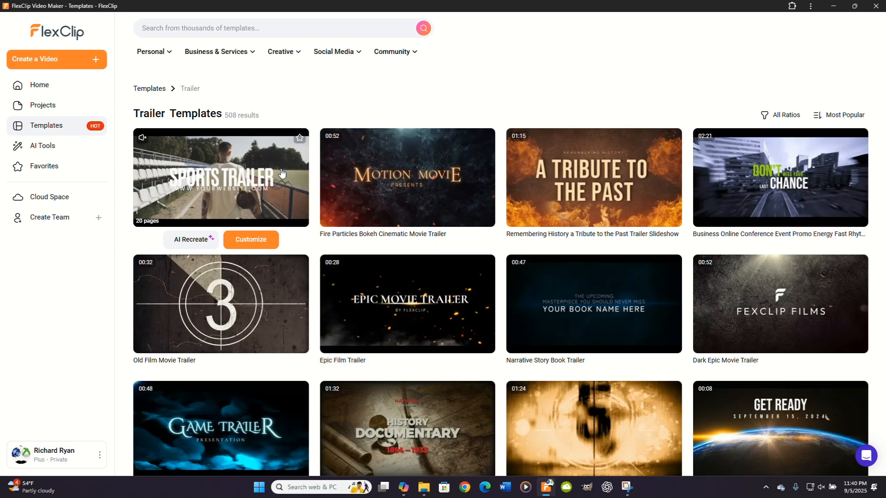
right_click(282, 173)
left_click(317, 113)
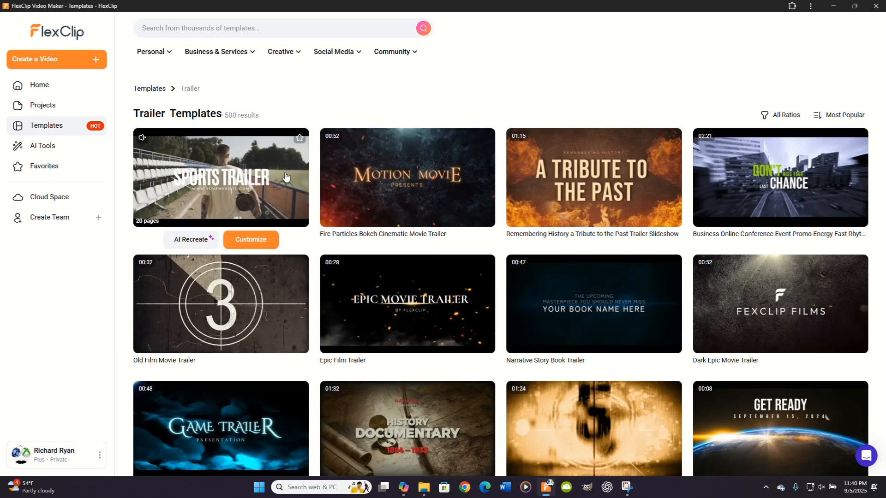
mouse_move(384, 180)
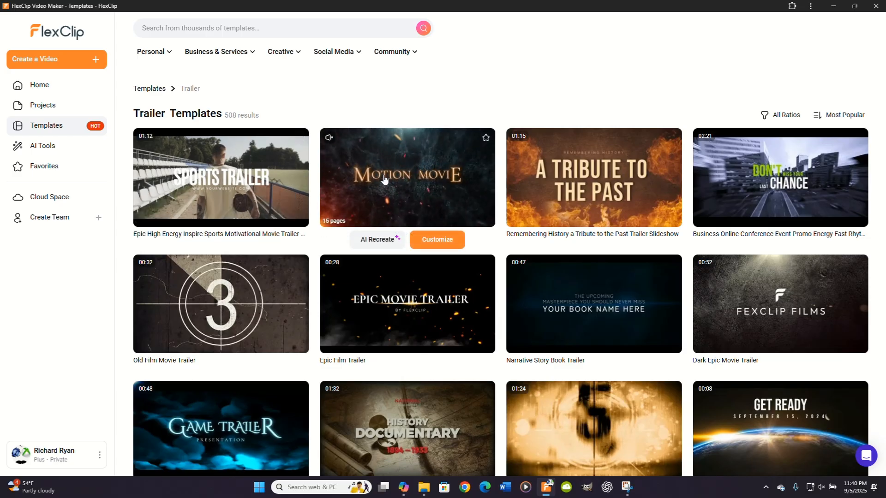
mouse_move(582, 188)
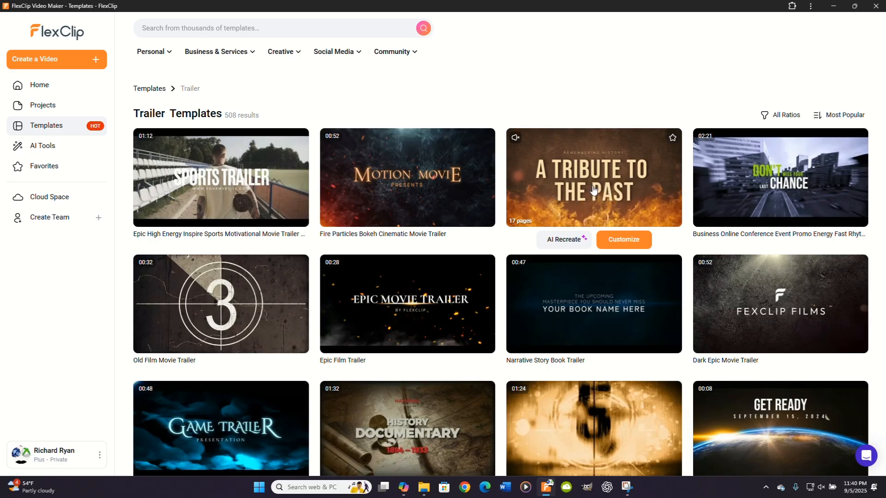
mouse_move(744, 312)
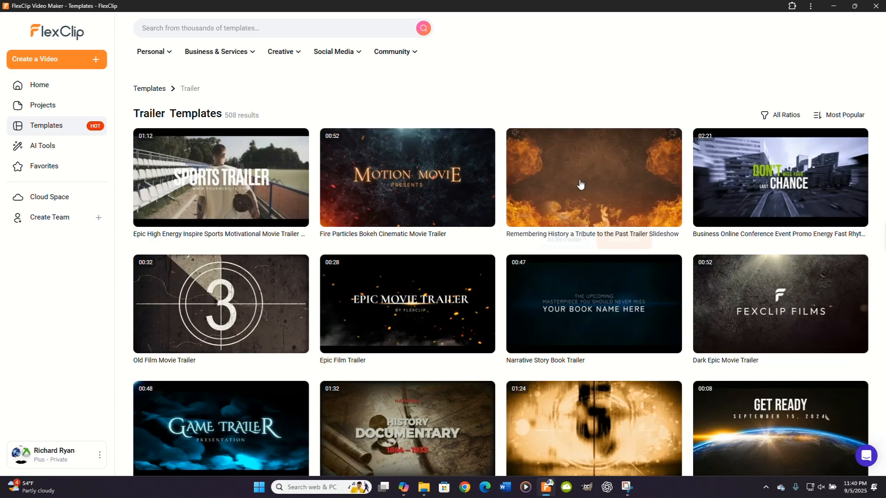
left_click(215, 53)
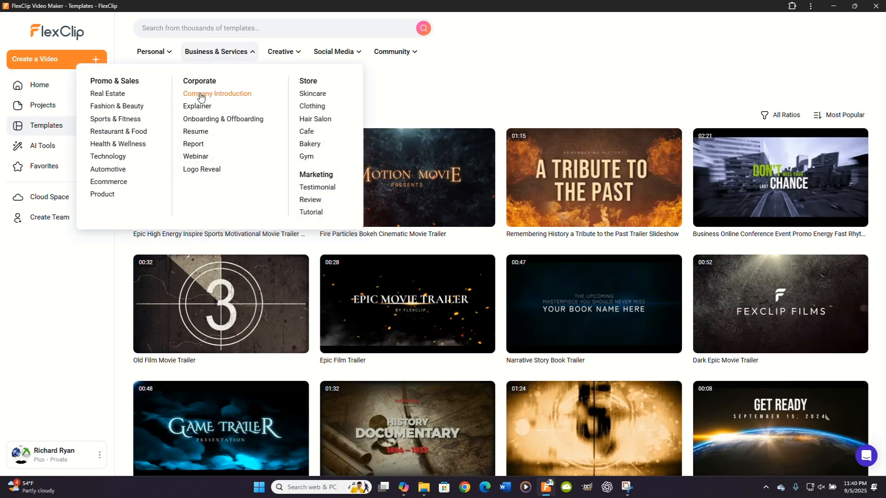
left_click(195, 132)
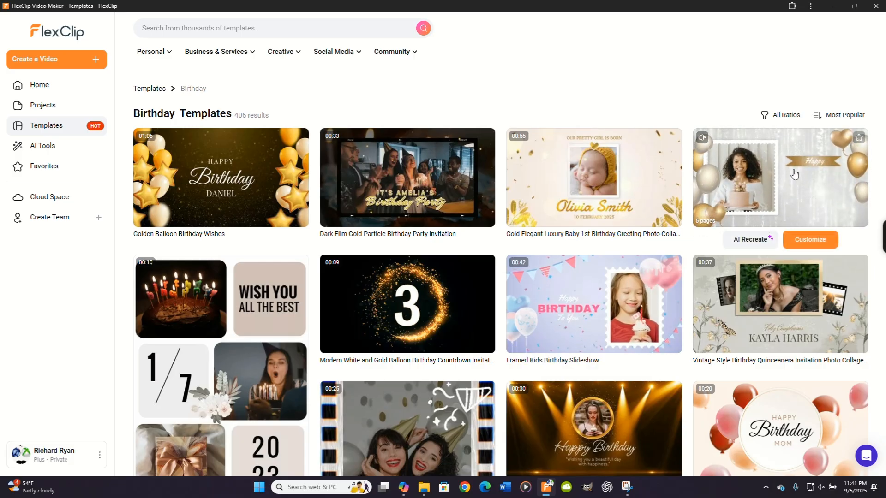
Step: Start customizing the Technology Light Line Business Logo Intro Outro template from the Intro & Outro category, dismissing the media import prompt
mouse_move(278, 60)
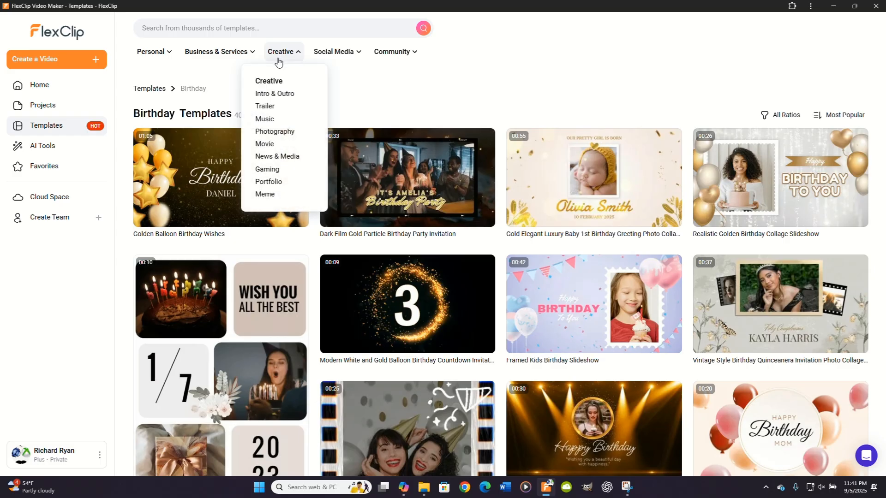
left_click(263, 95)
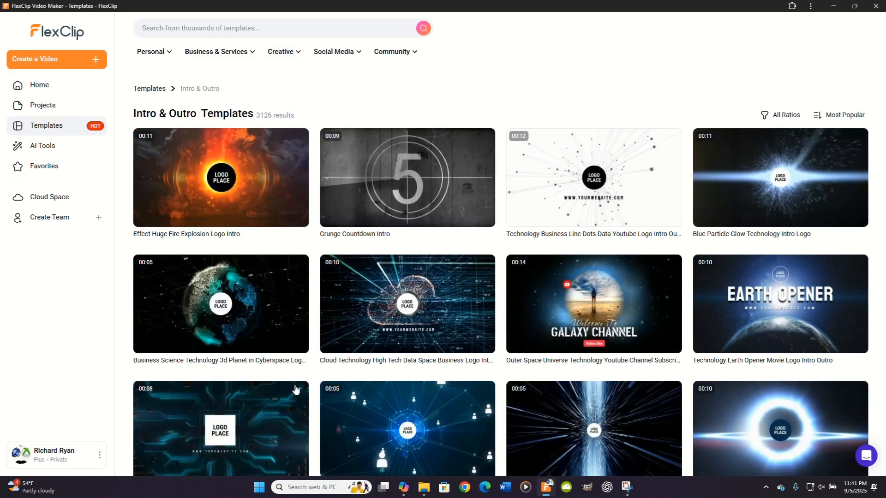
mouse_move(370, 436)
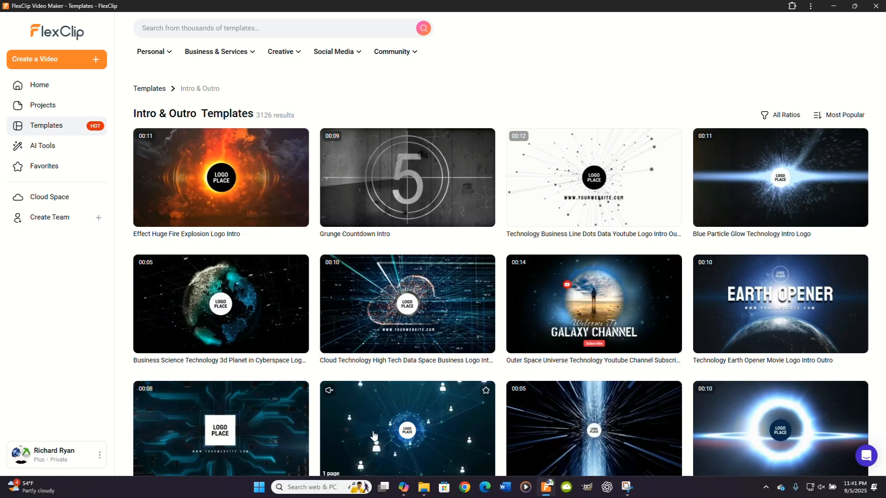
left_click(250, 431)
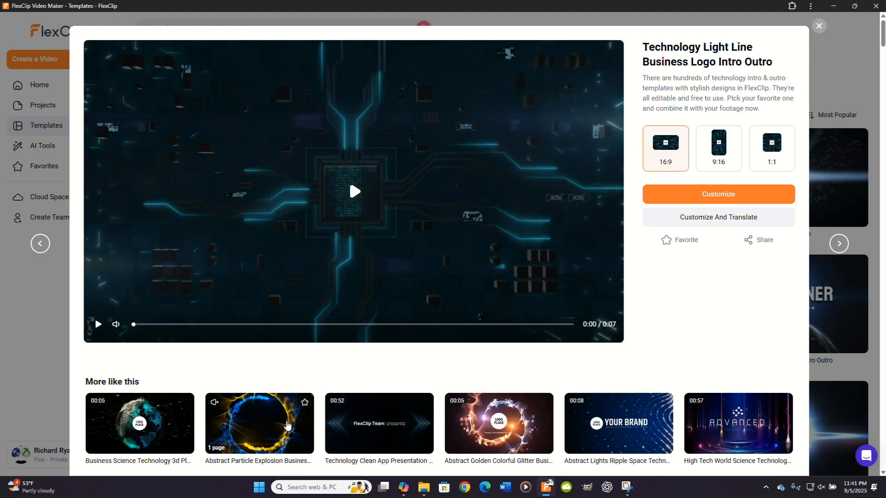
left_click(737, 194)
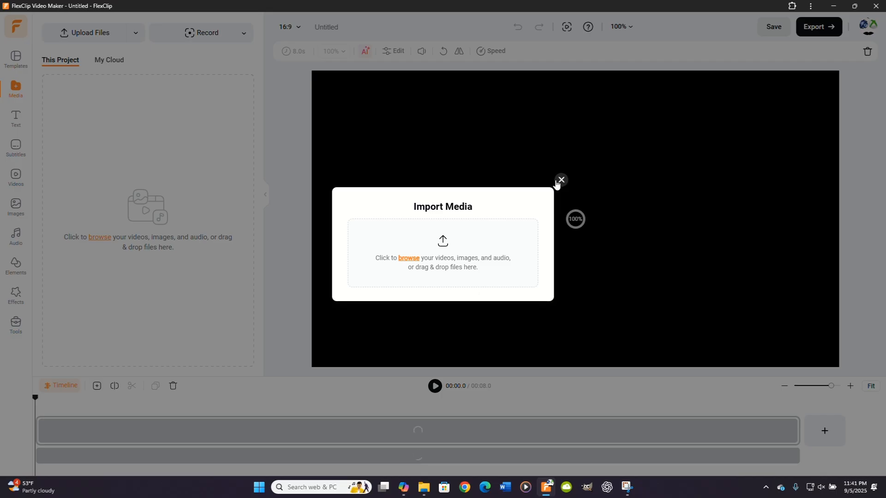
left_click(560, 181)
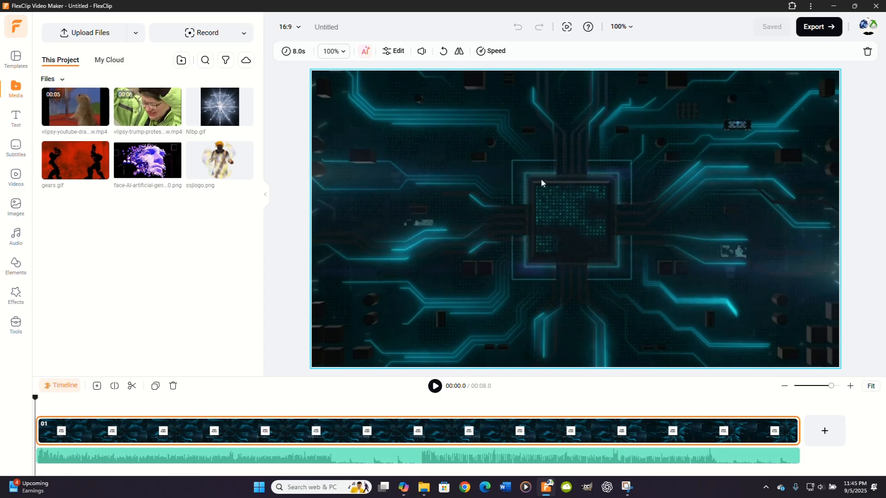
Step: Replace the template's central logo with ssjlogo.png, swap it for the face-AI image, and preview the intro
left_click(436, 388)
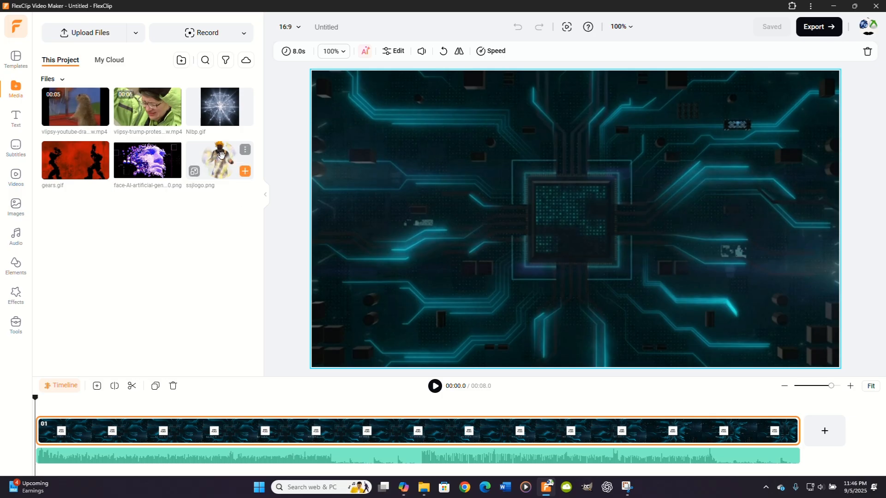
left_click_drag(221, 156, 574, 223)
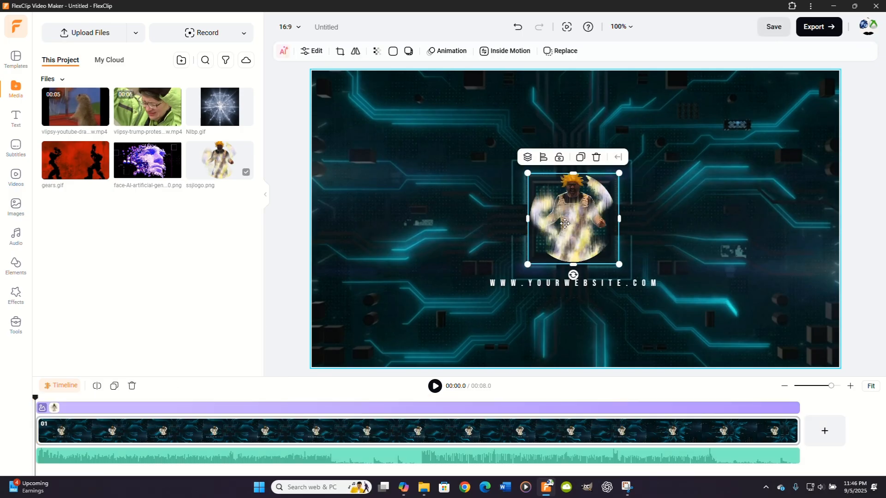
left_click_drag(148, 160, 534, 202)
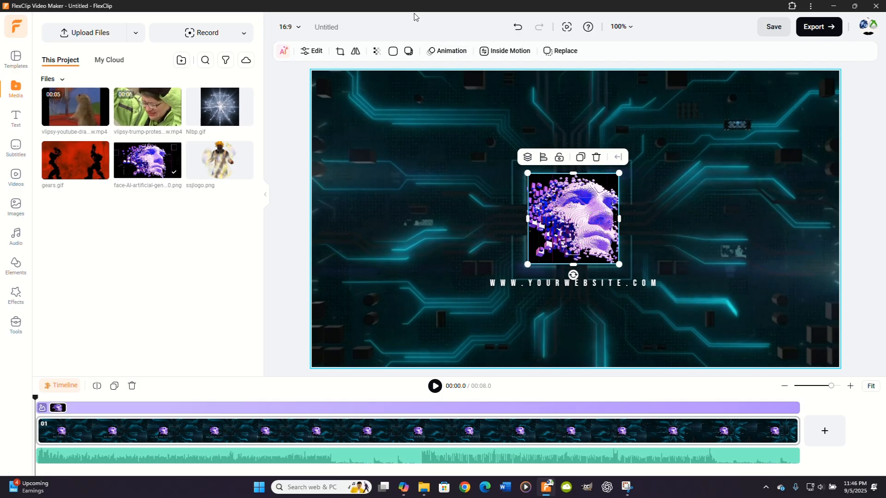
left_click(435, 387)
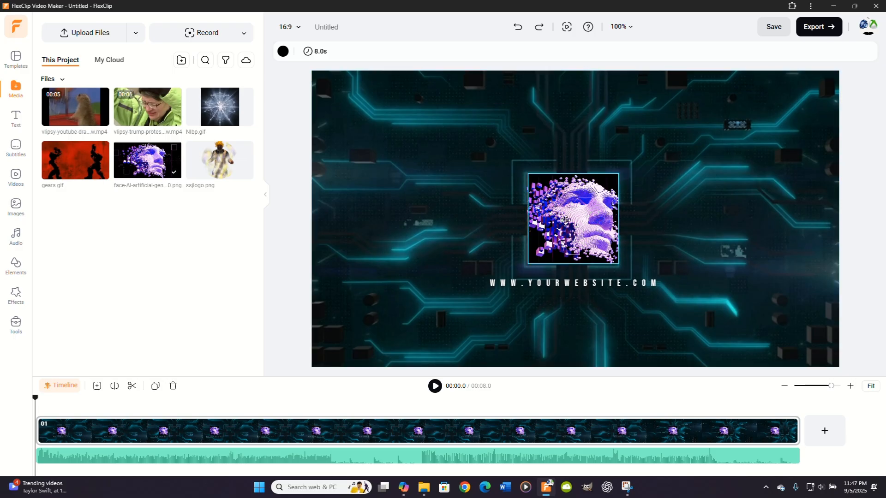
Step: Shrink the face image on the central chip, delete it from the scene, and play the intro
left_click(565, 221)
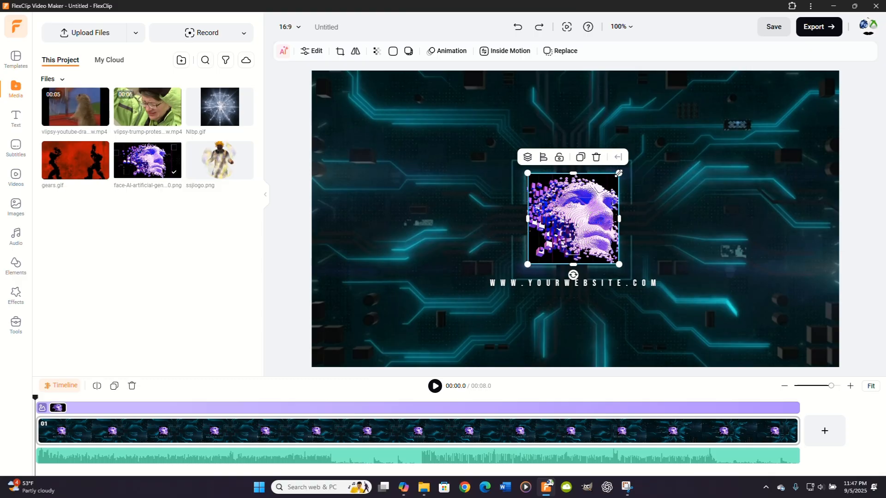
mouse_move(618, 173)
left_mouse_down()
mouse_move(636, 154)
mouse_move(597, 194)
mouse_move(642, 157)
mouse_move(619, 188)
left_mouse_up()
mouse_move(604, 226)
left_mouse_down()
mouse_move(692, 227)
mouse_move(588, 227)
mouse_move(716, 229)
mouse_move(600, 227)
left_mouse_up()
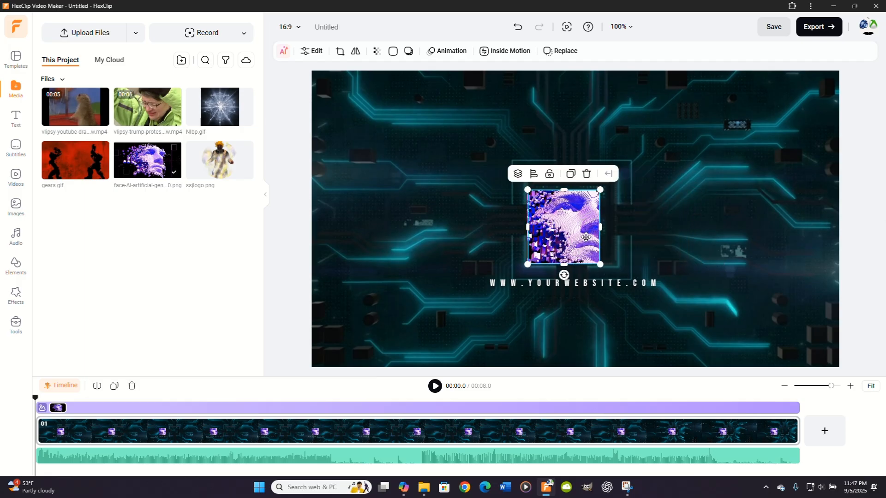
left_click(586, 175)
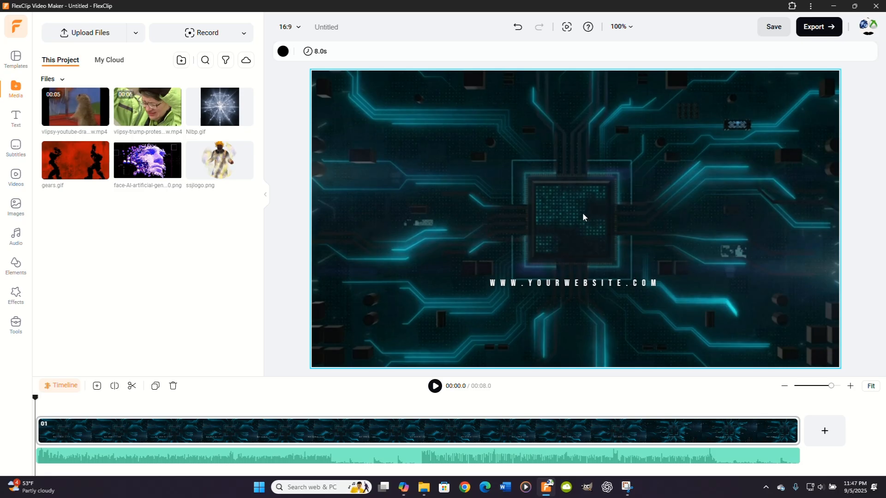
left_click(435, 386)
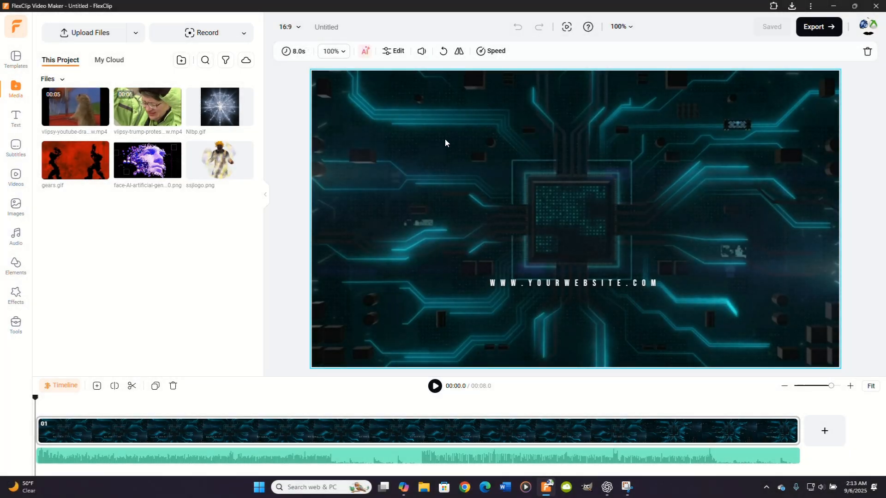
Step: Move the website text slightly lower below the chip and replace its wording with "TUTORIALS AND GUIDES"
left_click(541, 285)
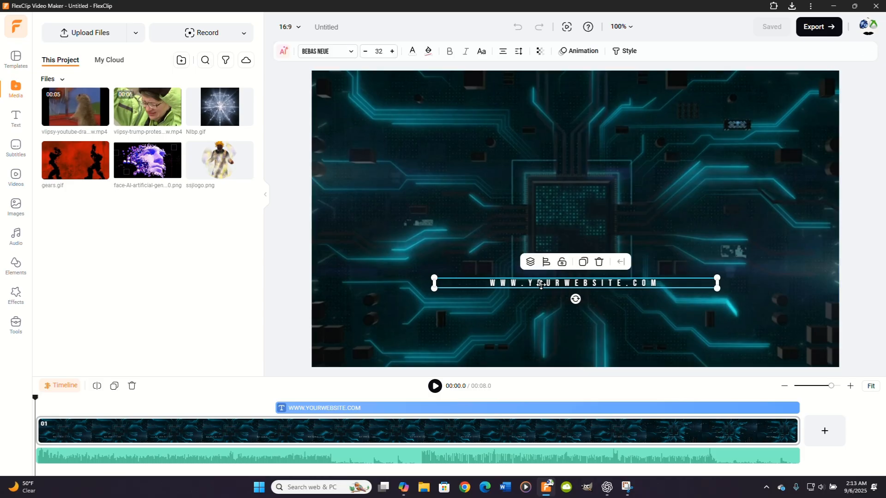
left_click_drag(541, 285, 559, 303)
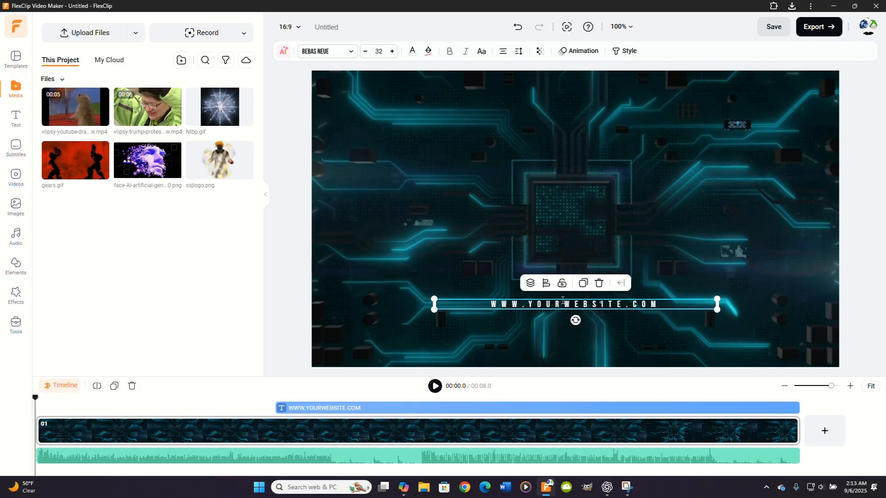
double_click(563, 299)
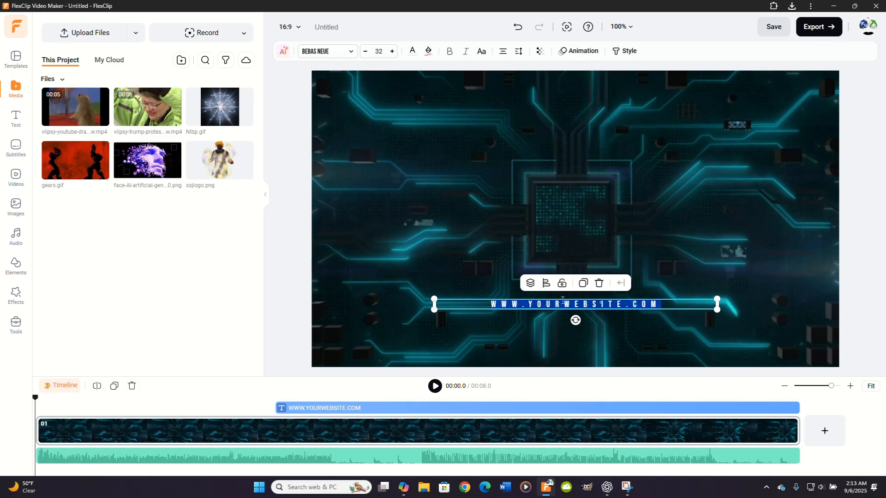
type("TUTORIALS AND")
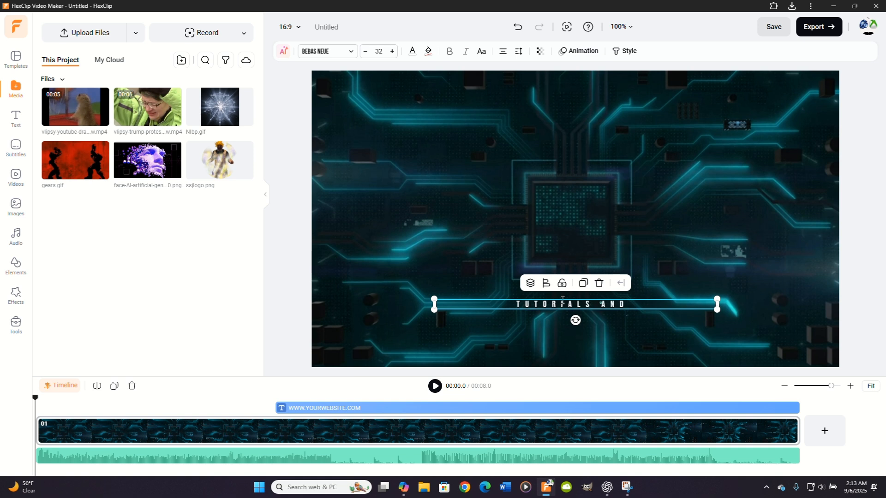
type("GUIDES")
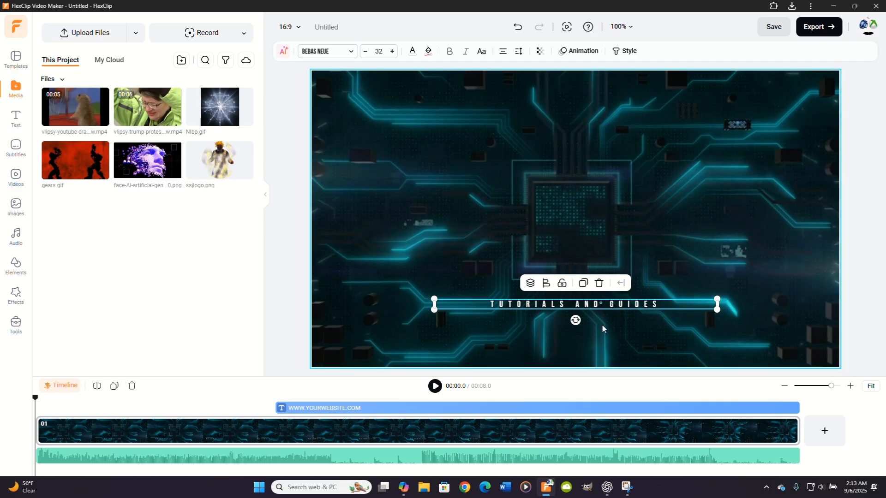
Step: Try font sizes 100 and 200 on the "TUTORIALS AND GUIDES" text
left_click(381, 52)
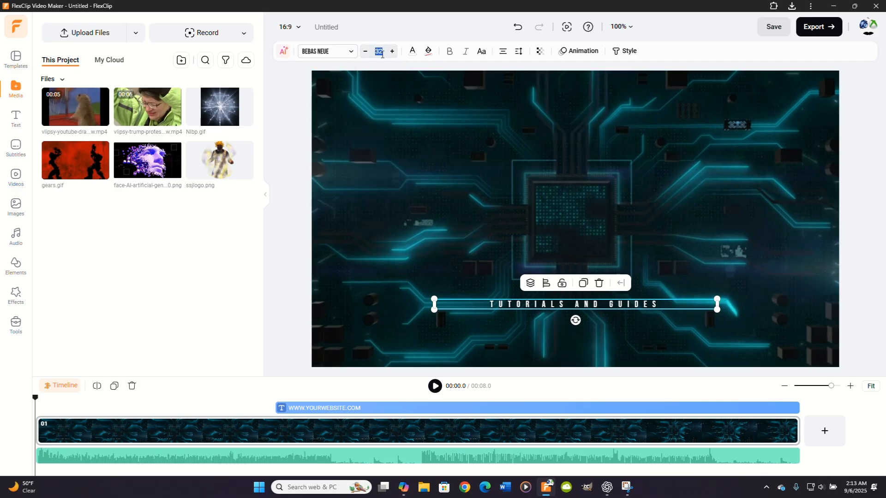
type("100")
key("Return")
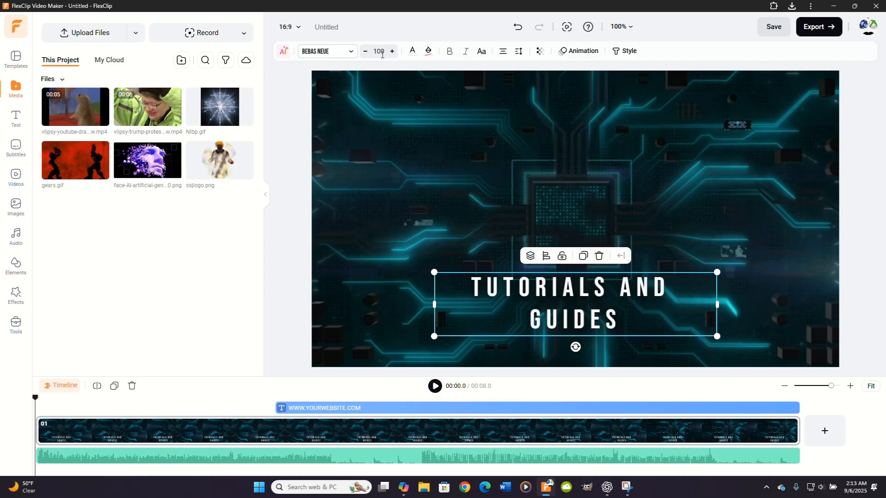
left_click(383, 51)
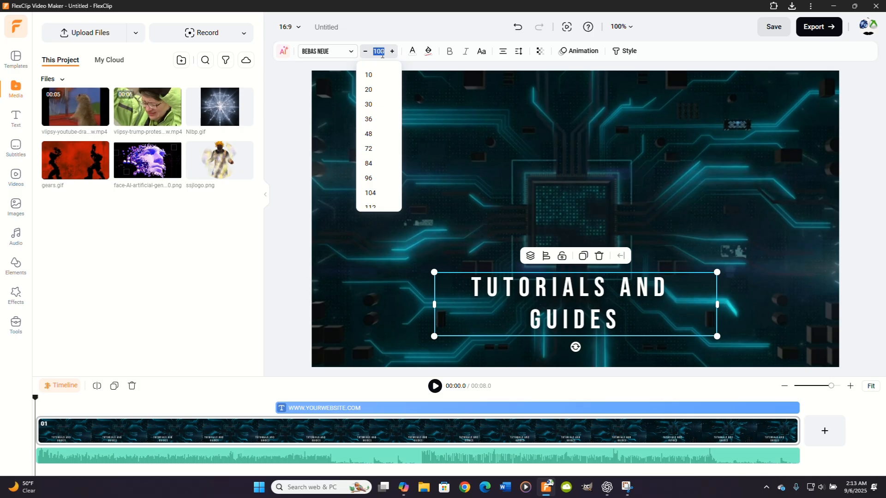
type("200")
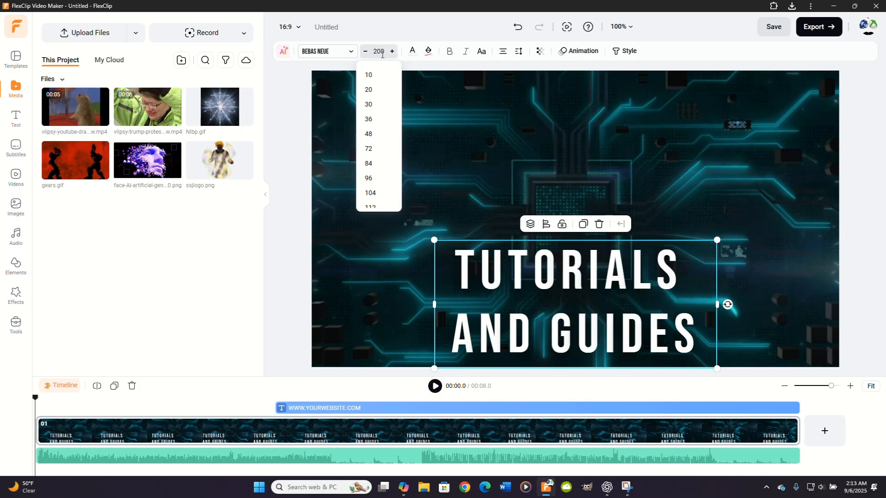
Step: Set the font size of the "TUTORIALS AND GUIDES" text to 35
left_click(383, 54)
type("35")
key("Return")
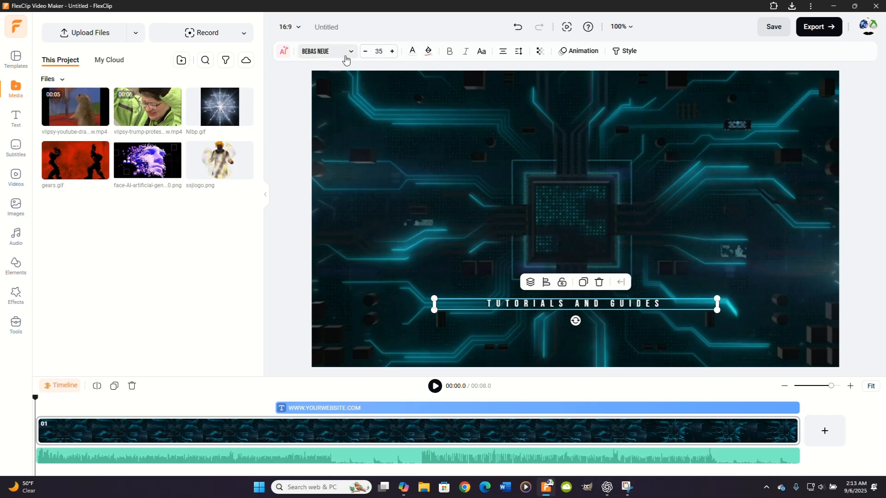
Step: Try Bruno Ace SC, Black Ops One, Bungee Hairline and Candal on the "TUTORIALS AND GUIDES" text, and settle on the Cantora One font
left_click(350, 53)
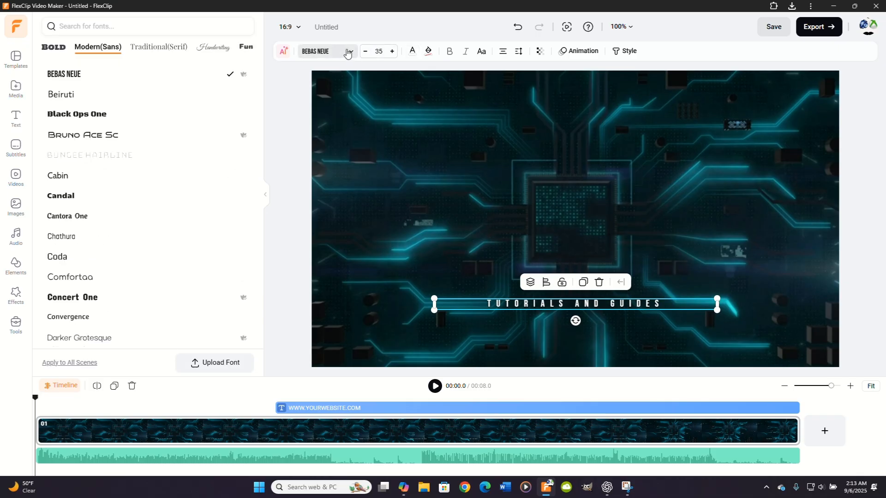
left_click(88, 135)
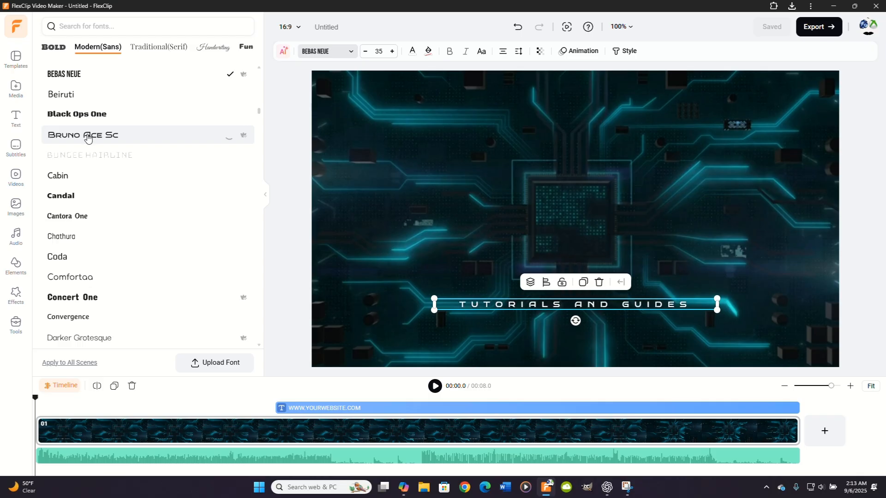
left_click(82, 116)
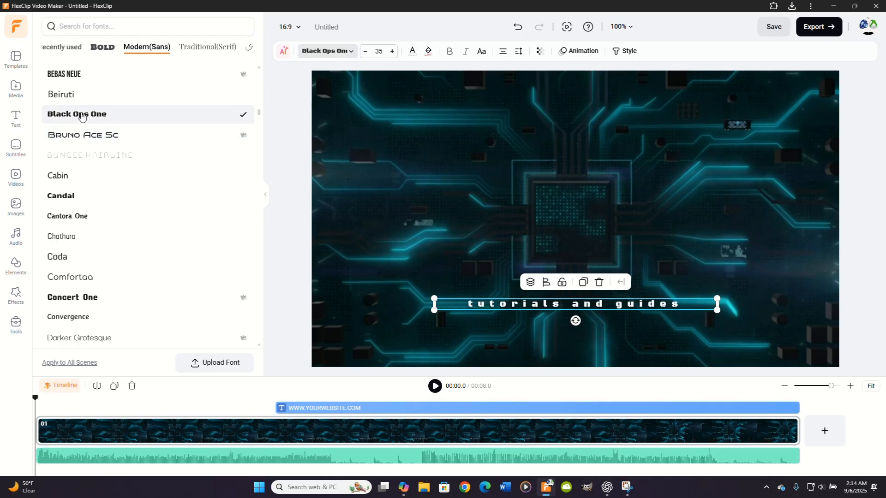
left_click(82, 156)
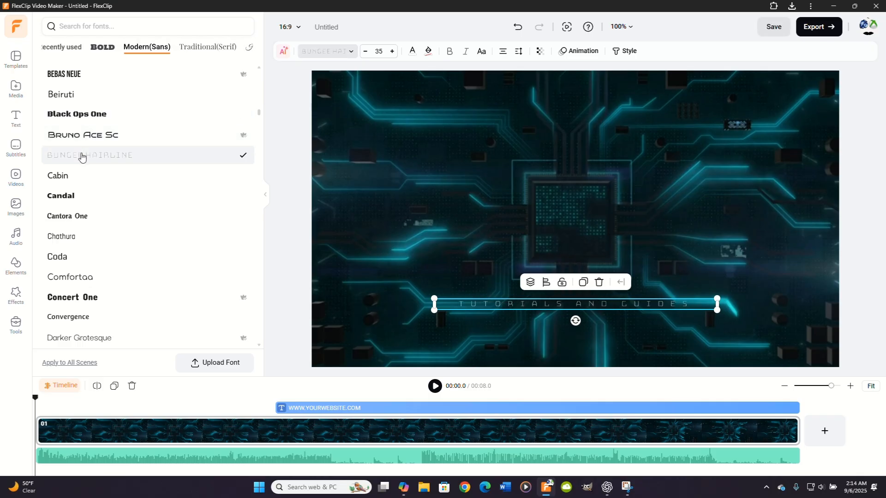
left_click(64, 197)
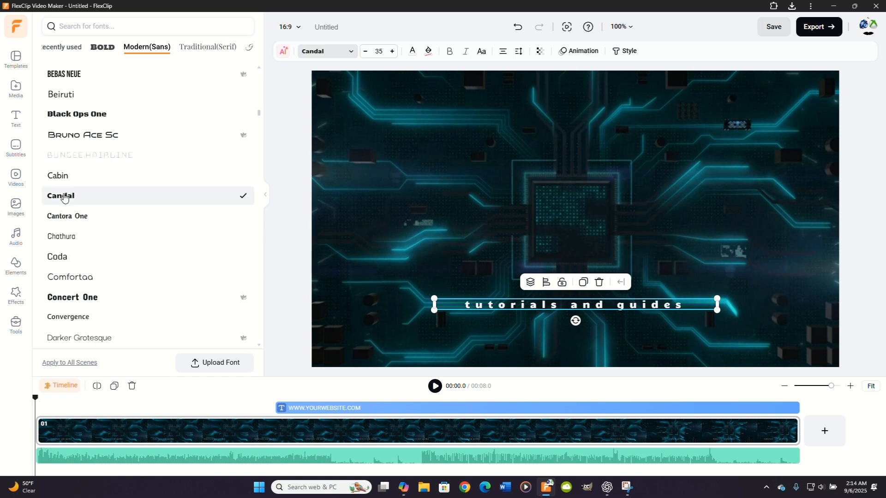
left_click(71, 220)
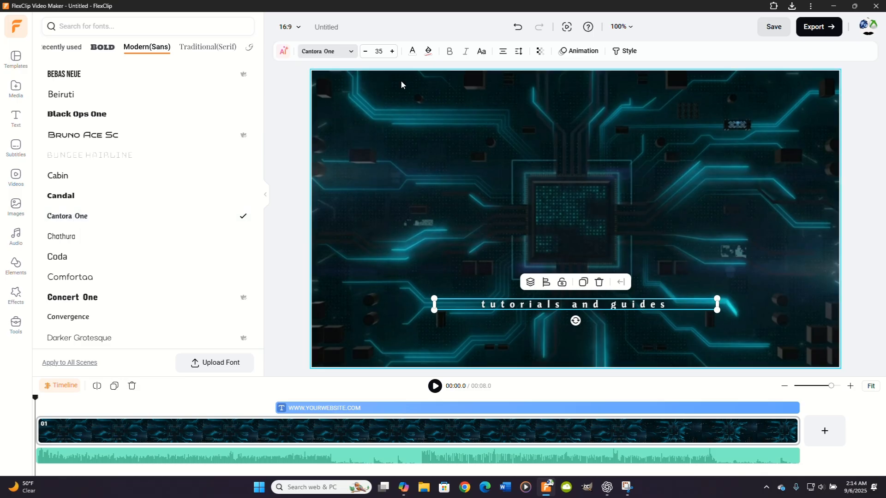
Step: Try red, yellow, light blue and black preset colors on the "tutorials and guides" text, and settle on red
left_click(412, 51)
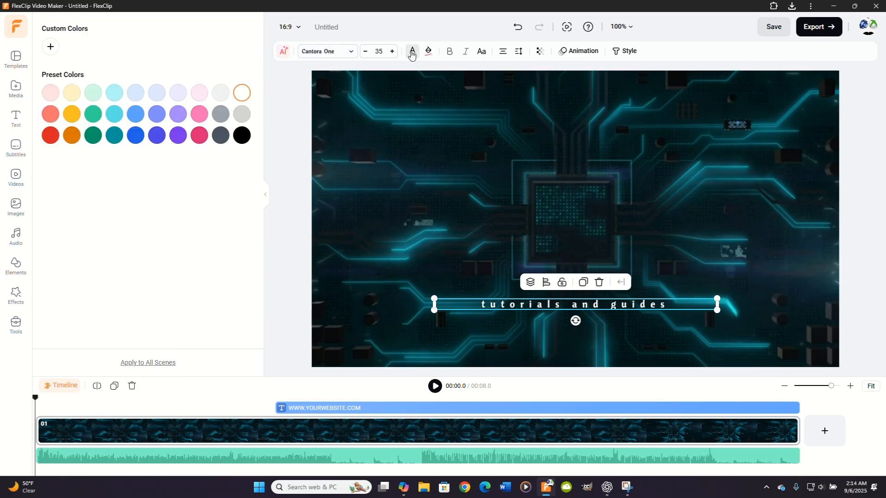
left_click(51, 136)
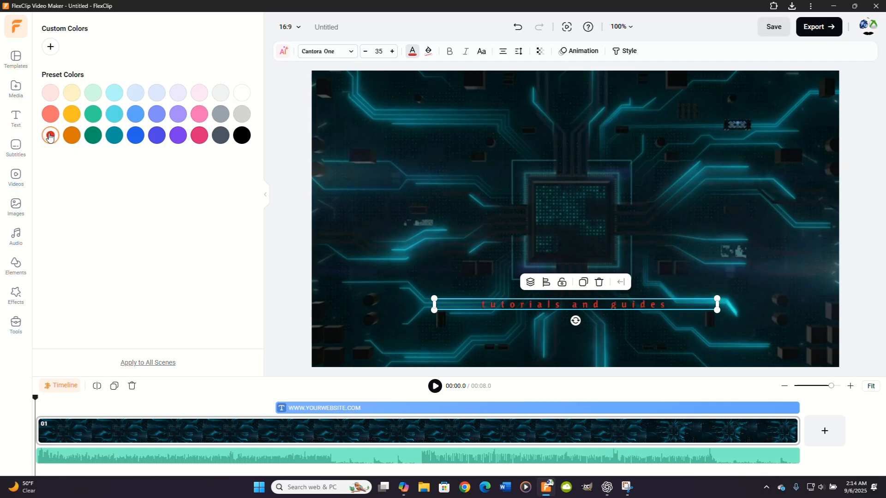
left_click(74, 115)
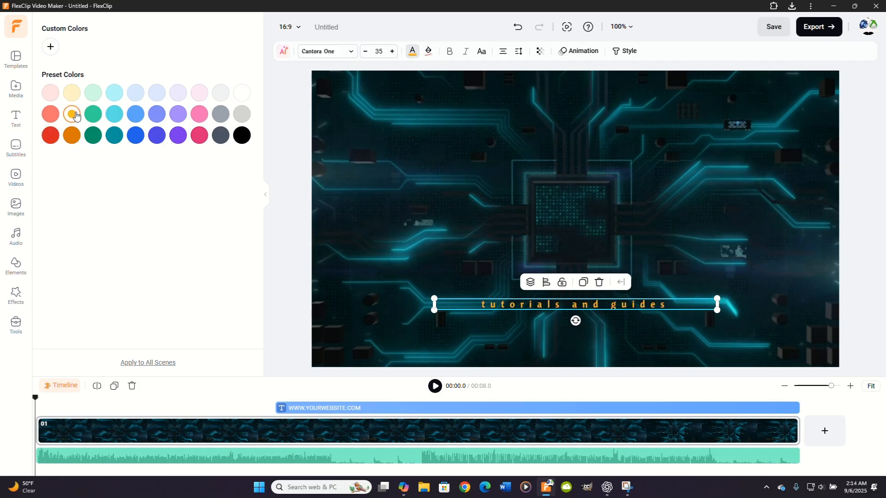
left_click(135, 115)
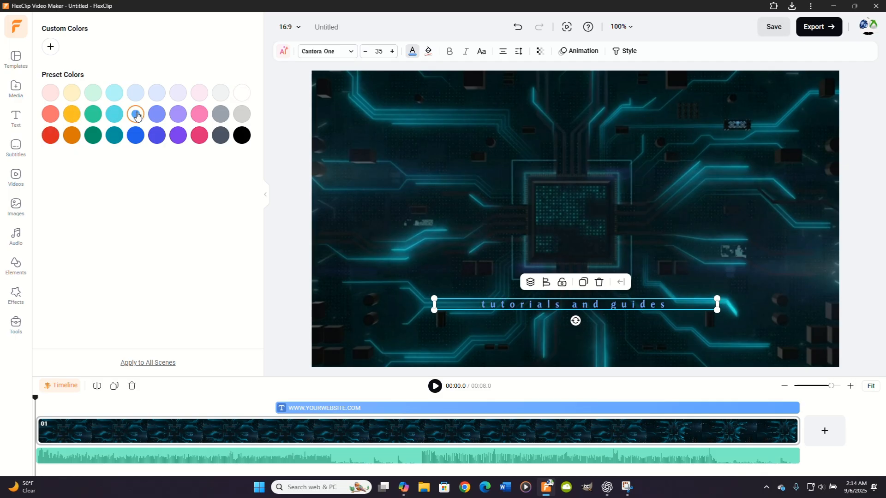
left_click(247, 135)
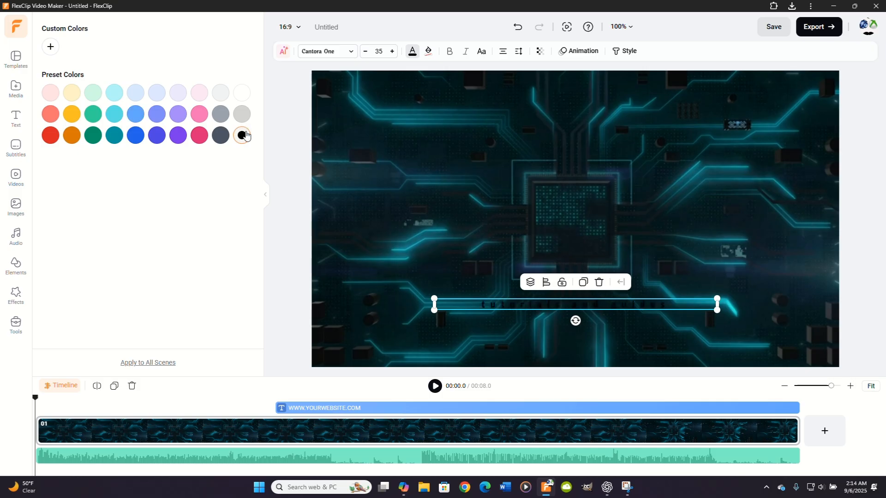
left_click(52, 136)
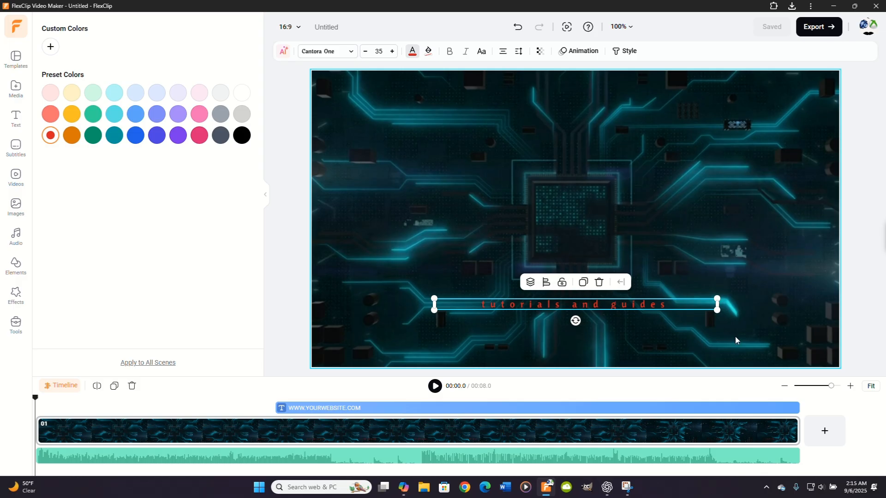
Step: Add two blank scenes after the intro scene and select each of them in the timeline
left_click(825, 431)
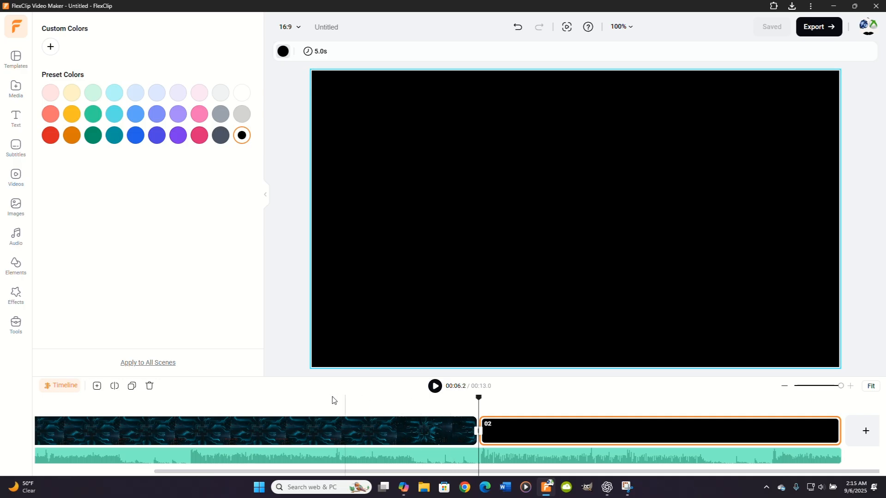
left_click(96, 386)
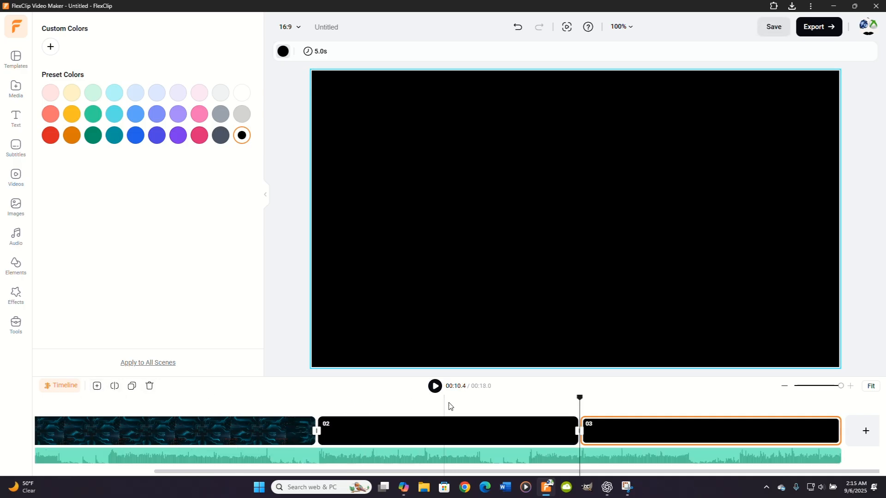
left_click(473, 430)
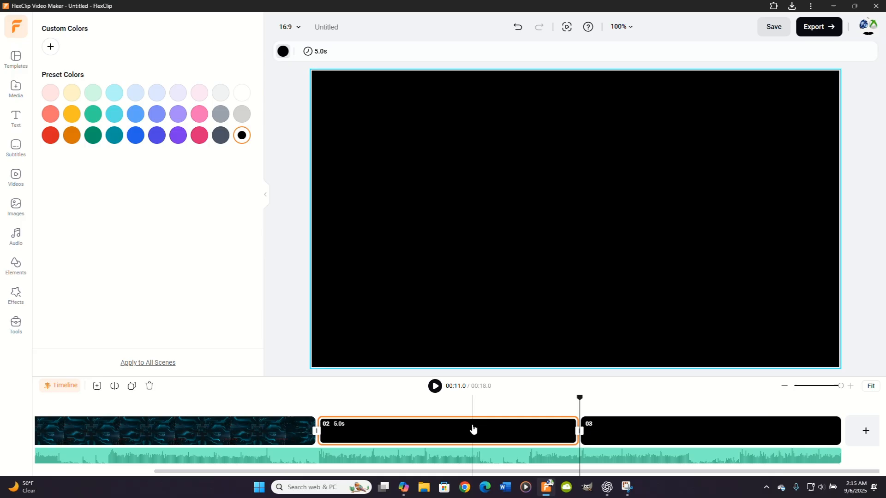
left_click(649, 433)
Step: Shorten the blank second scene to 3.2 s in the timeline
left_click(441, 429)
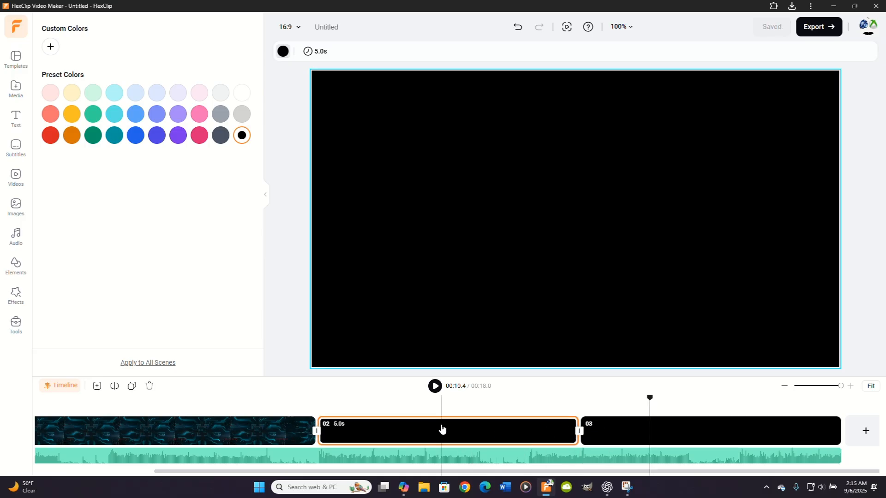
left_click(442, 429)
left_click_drag(577, 429, 486, 427)
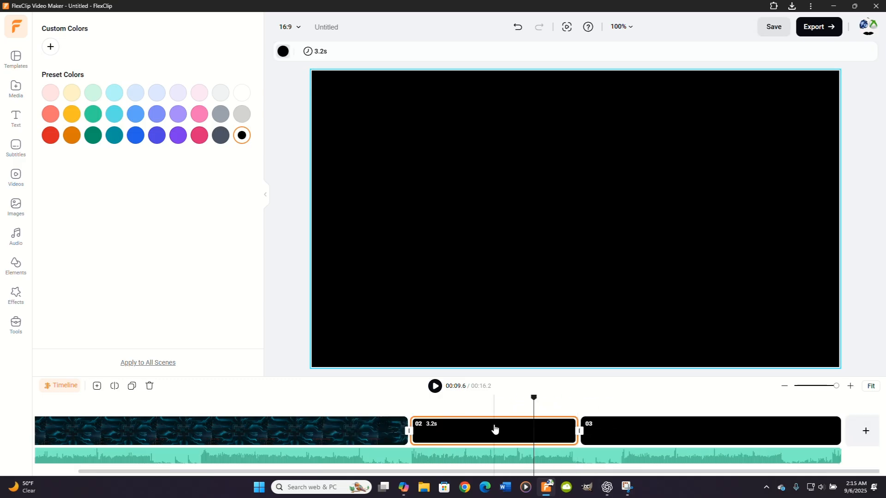
Step: Try to extend the Science Technology audio track past the end of the third scene
left_click(509, 459)
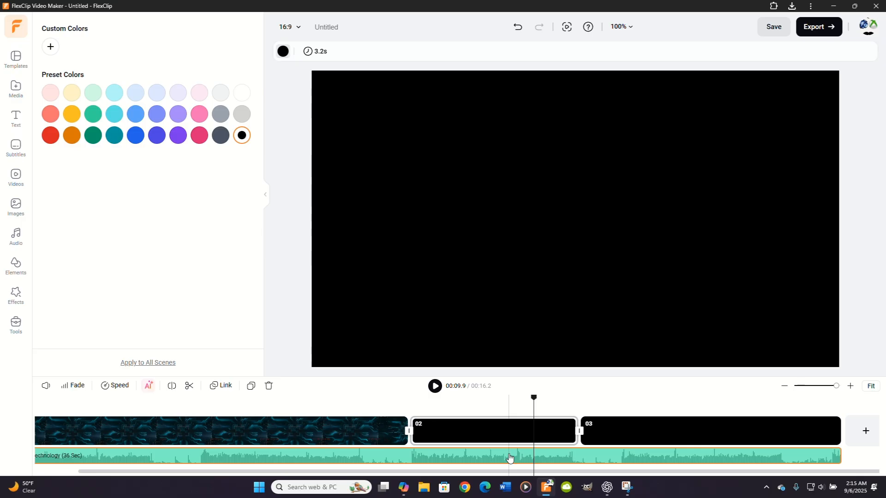
left_click_drag(835, 456, 855, 447)
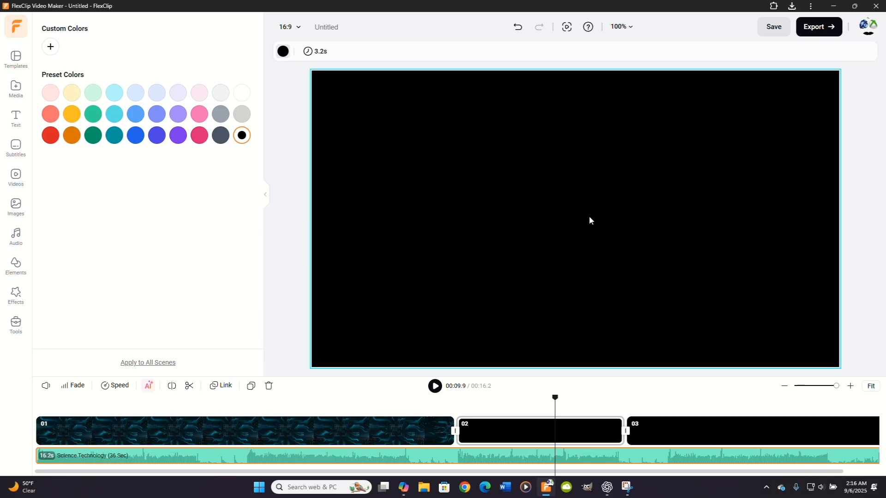